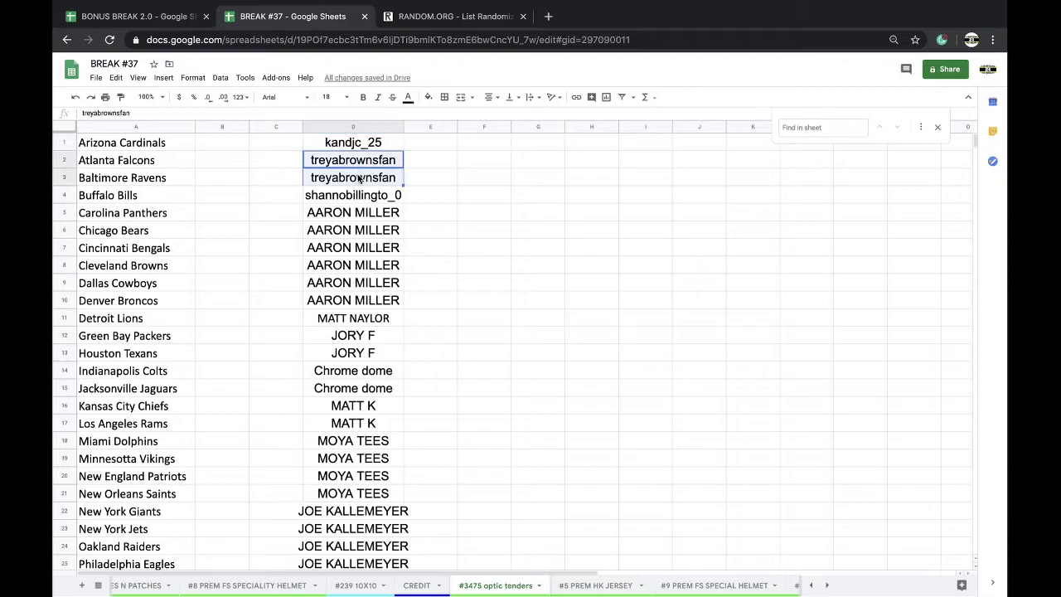
# Step: Review the participant names in column D of the #3475 optic tenders sheet, from row 1 to row 32
pyautogui.moveTo(359, 212); pyautogui.dragTo(361, 290)
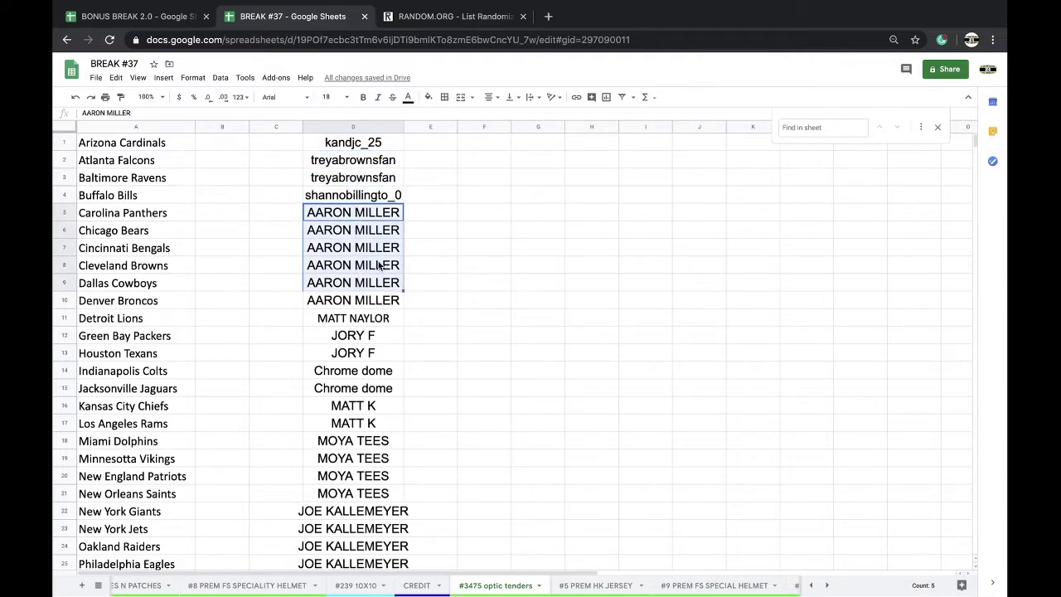
pyautogui.scroll(-2, 357, 278)
pyautogui.click(357, 282)
pyautogui.scroll(-2, 373, 278)
pyautogui.scroll(-3, 377, 278)
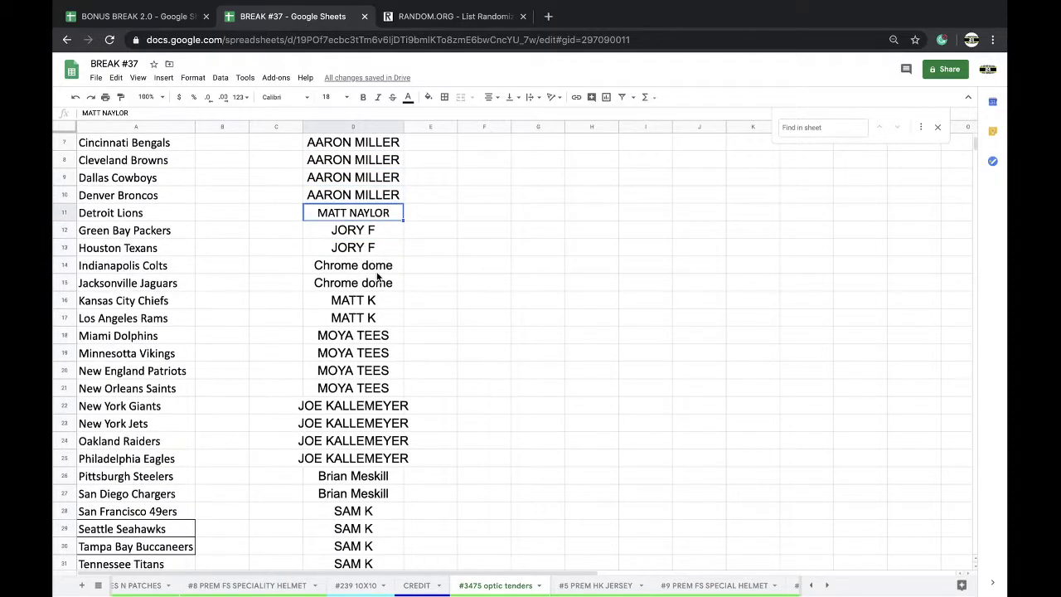
pyautogui.moveTo(363, 237); pyautogui.dragTo(360, 248)
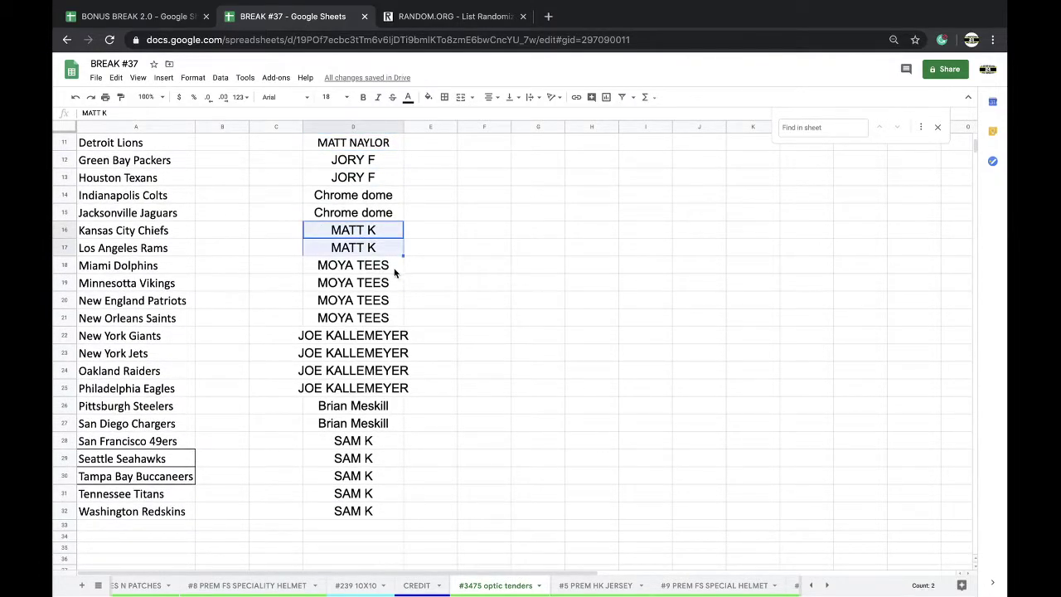
pyautogui.scroll(-2, 383, 272)
pyautogui.moveTo(371, 300); pyautogui.dragTo(365, 341)
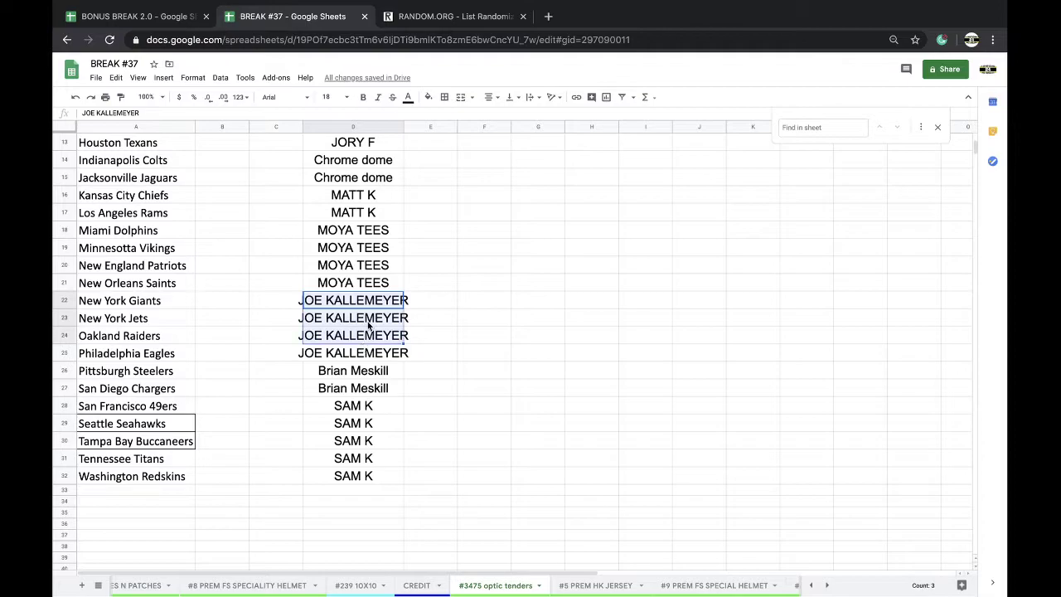
pyautogui.scroll(-1, 366, 340)
# Step: Copy all of column D and paste it into the item field of a reloaded RANDOM.ORG List Randomizer
pyautogui.click(365, 126)
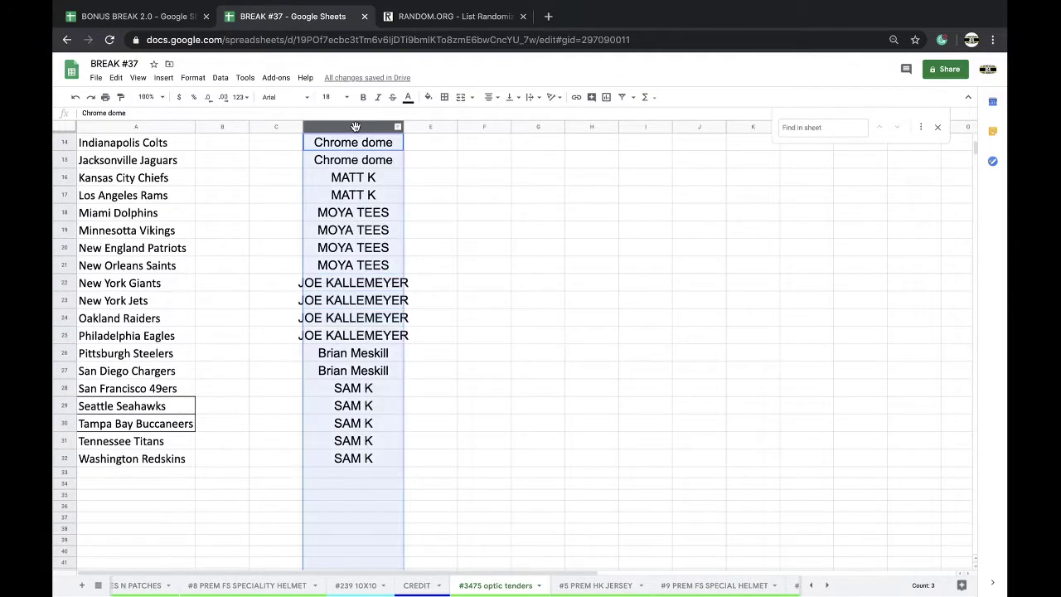
pyautogui.scroll(5, 365, 249)
pyautogui.click(435, 18)
pyautogui.click(427, 39)
pyautogui.press('Return')
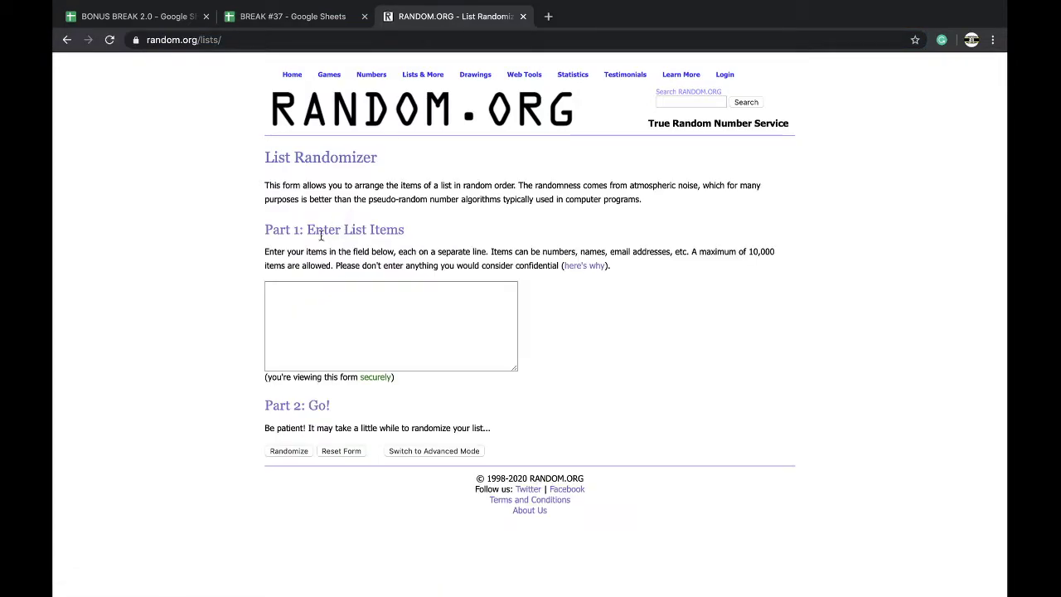
pyautogui.click(293, 341)
pyautogui.hotkey('ctrl', 'v')
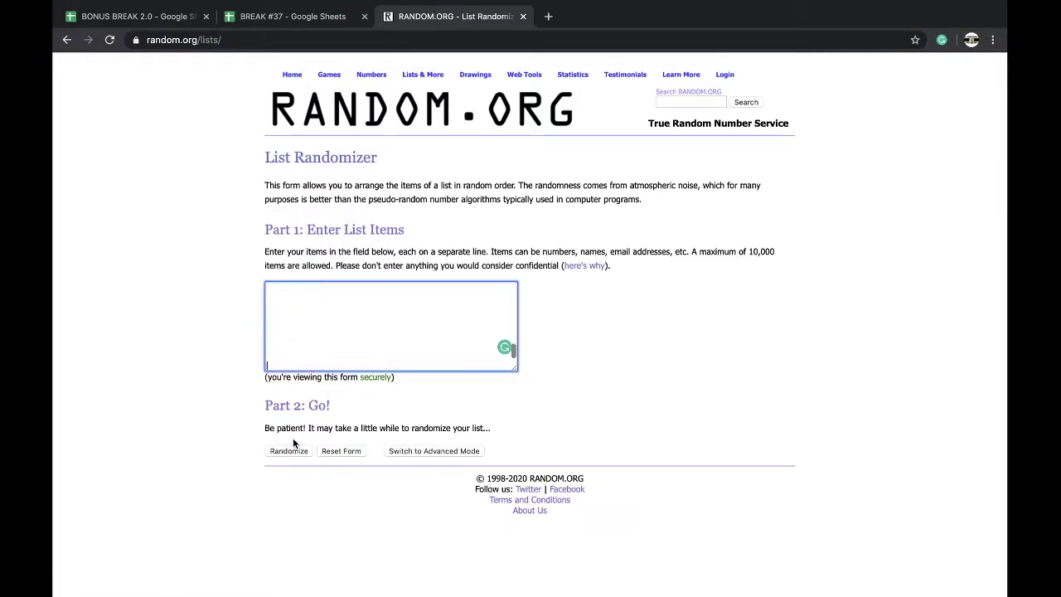
# Step: Randomize the pasted participant list several times in a row
pyautogui.click(289, 450)
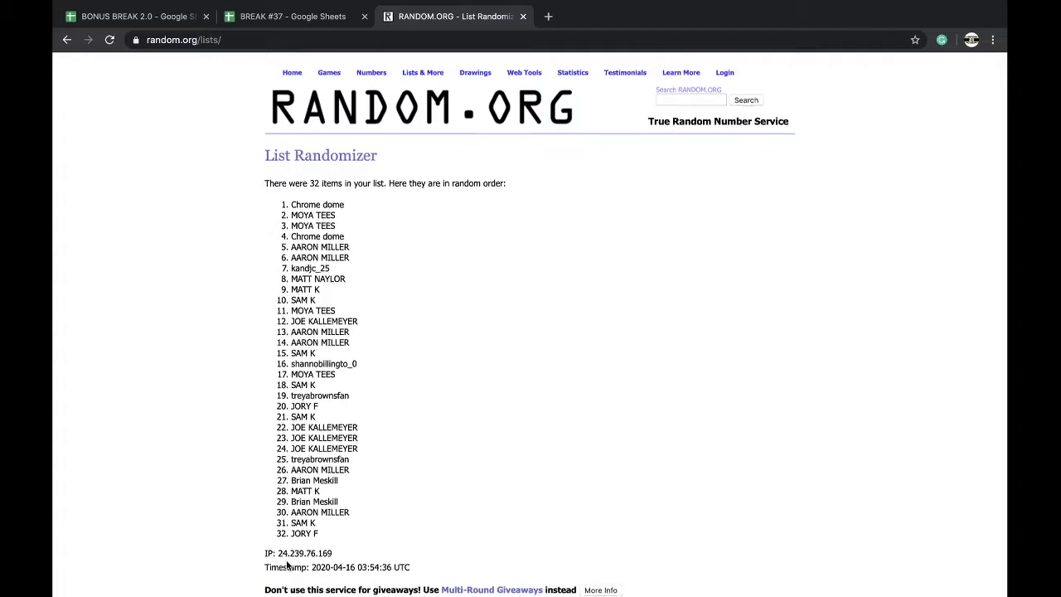
pyautogui.scroll(-3, 286, 452)
pyautogui.click(281, 516)
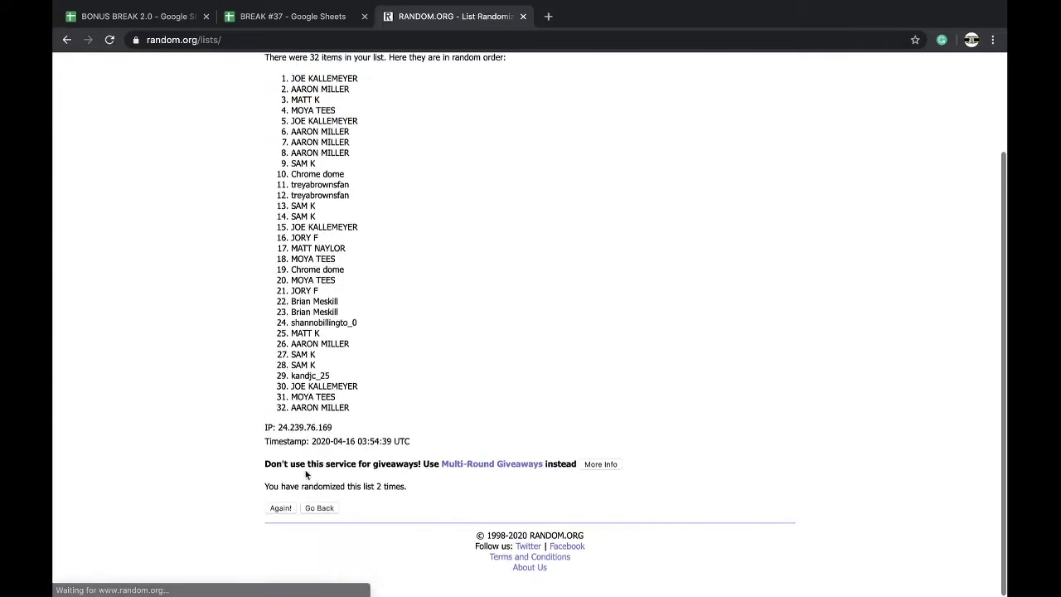
pyautogui.click(280, 511)
pyautogui.click(280, 510)
pyautogui.click(280, 515)
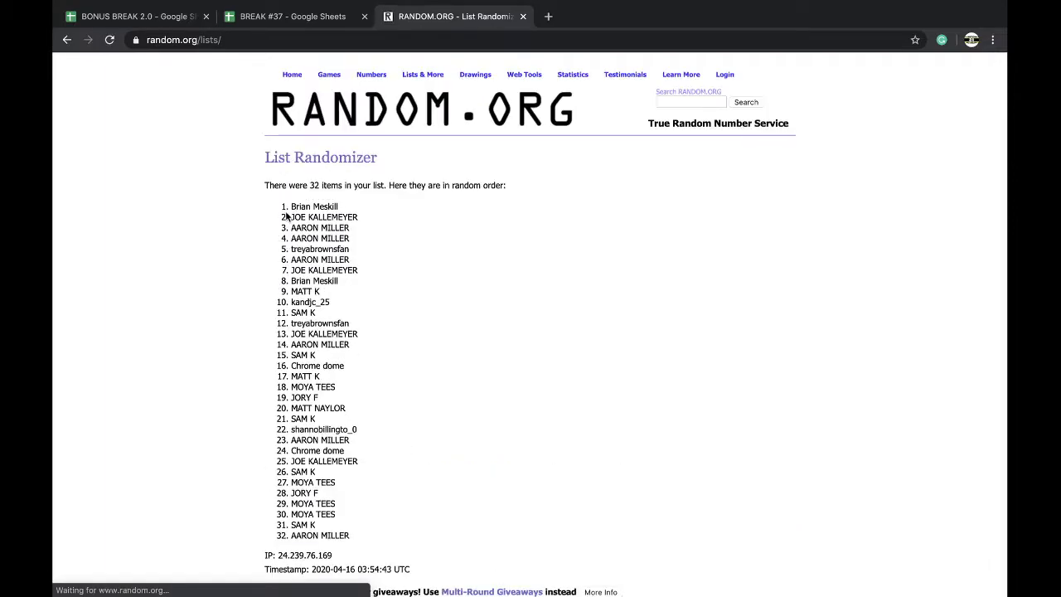
# Step: Copy the full randomized list into the BREAK #37 spreadsheet from cell B1 down and set its font size to 18
pyautogui.scroll(-1, 348, 228)
pyautogui.moveTo(287, 210); pyautogui.dragTo(375, 418)
pyautogui.hotkey('ctrl', 'c')
pyautogui.scroll(-1, 380, 429)
pyautogui.click(290, 17)
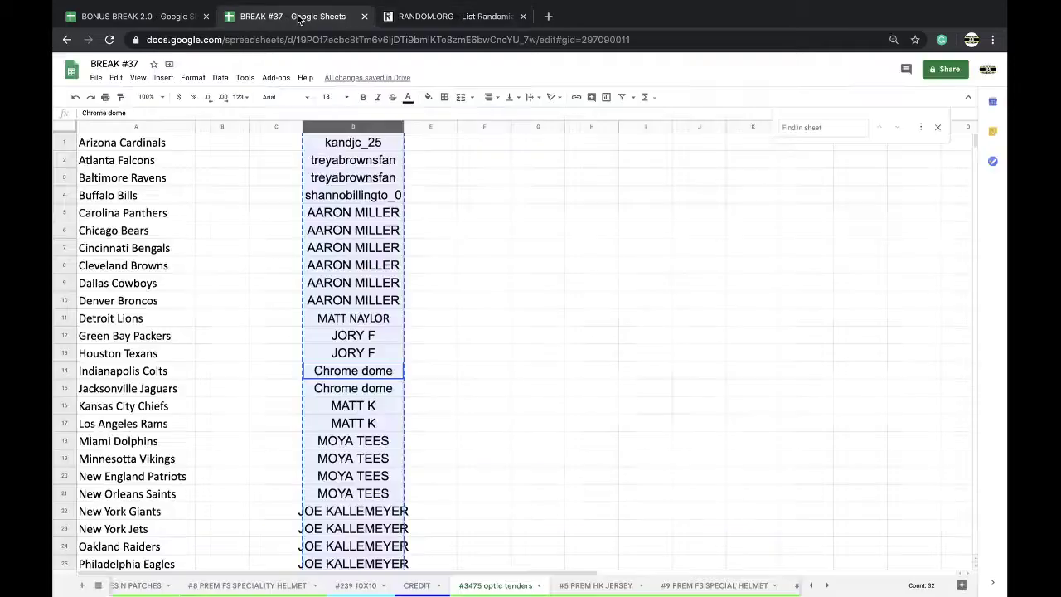
pyautogui.click(239, 145)
pyautogui.hotkey('ctrl', 'v')
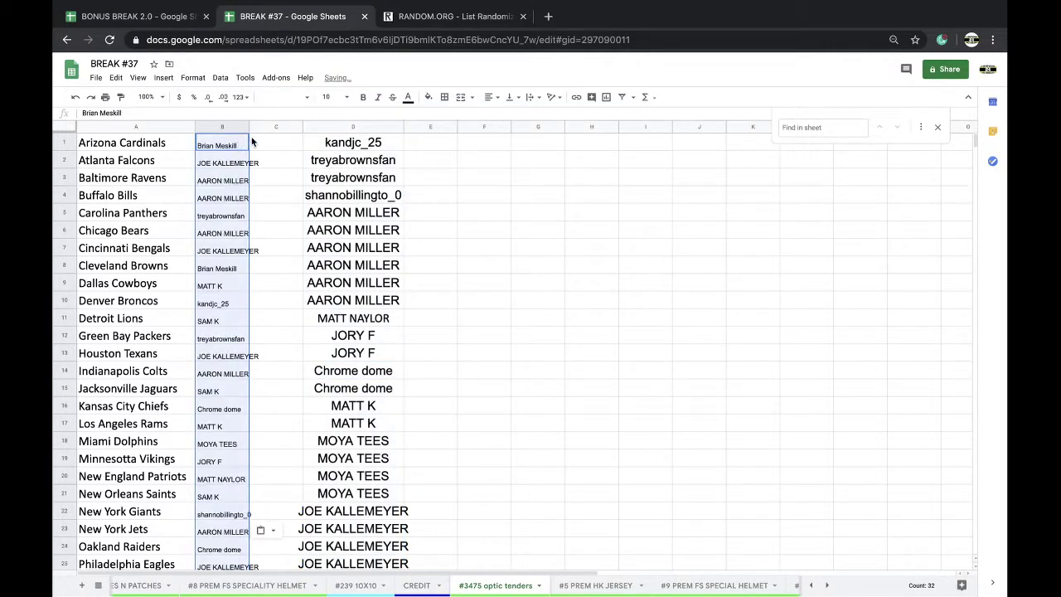
pyautogui.click(336, 97)
pyautogui.click(330, 252)
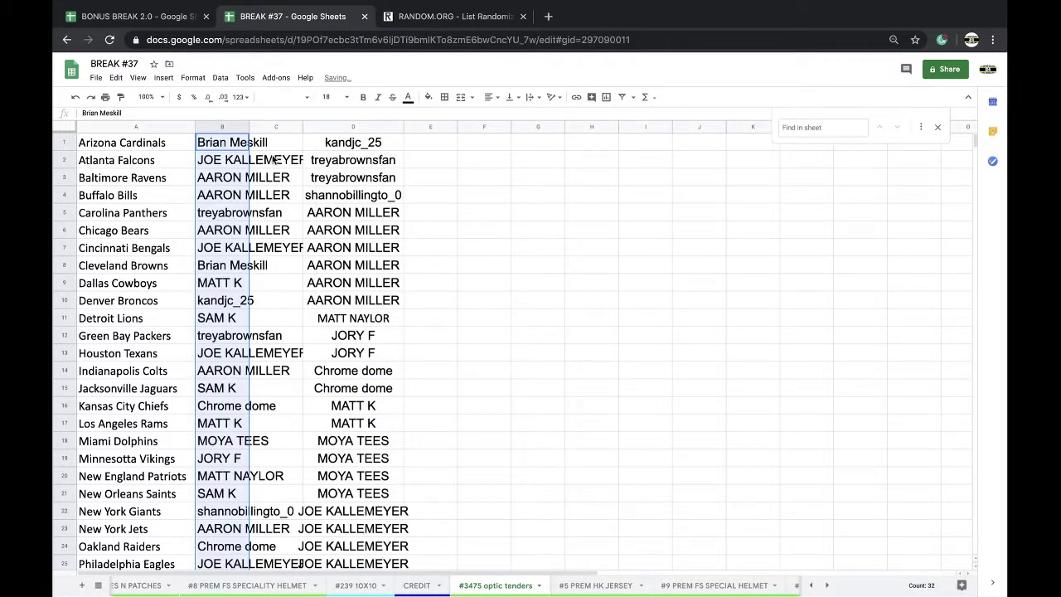
# Step: Fit column B's width to the names and sort the sheet by column B, A to Z
pyautogui.doubleClick(249, 126)
pyautogui.click(221, 78)
pyautogui.click(265, 98)
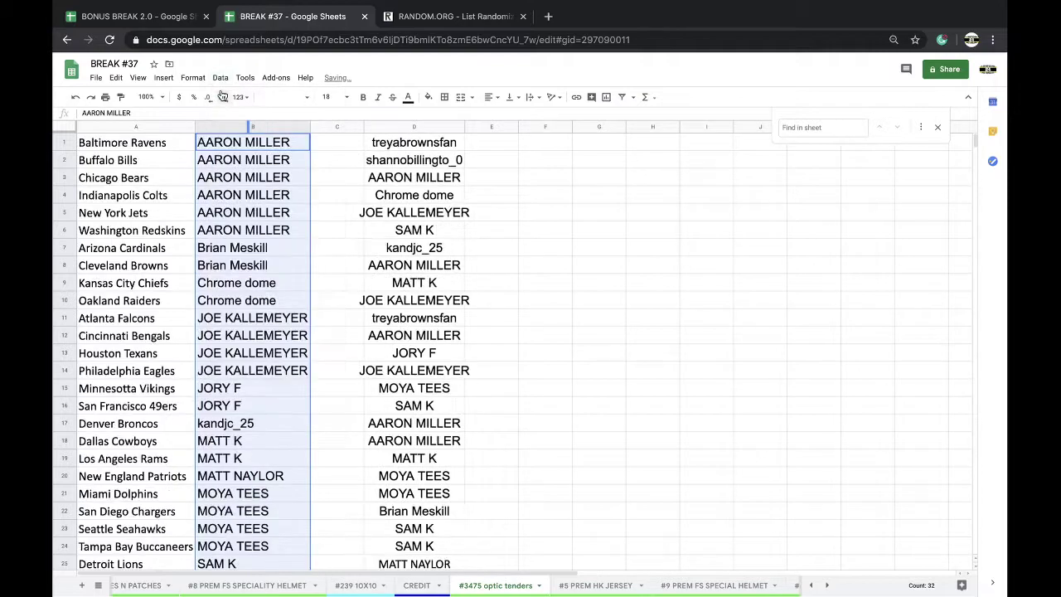
# Step: Review which teams in column A are assigned to each participant in column B, down to row 32
pyautogui.click(241, 194)
pyautogui.scroll(-1, 273, 198)
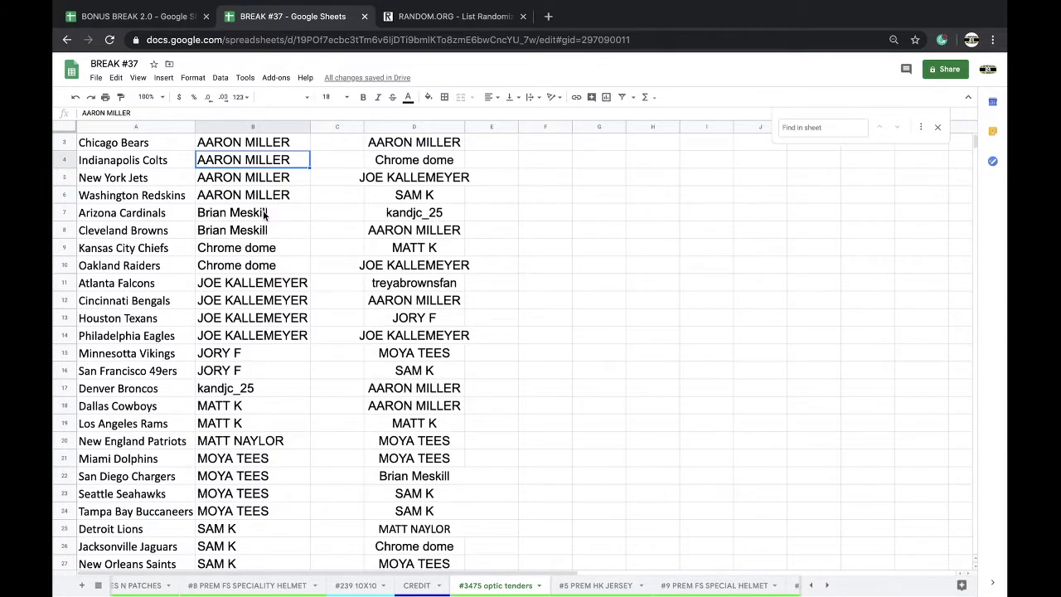
pyautogui.scroll(-1, 265, 213)
pyautogui.scroll(-1, 265, 214)
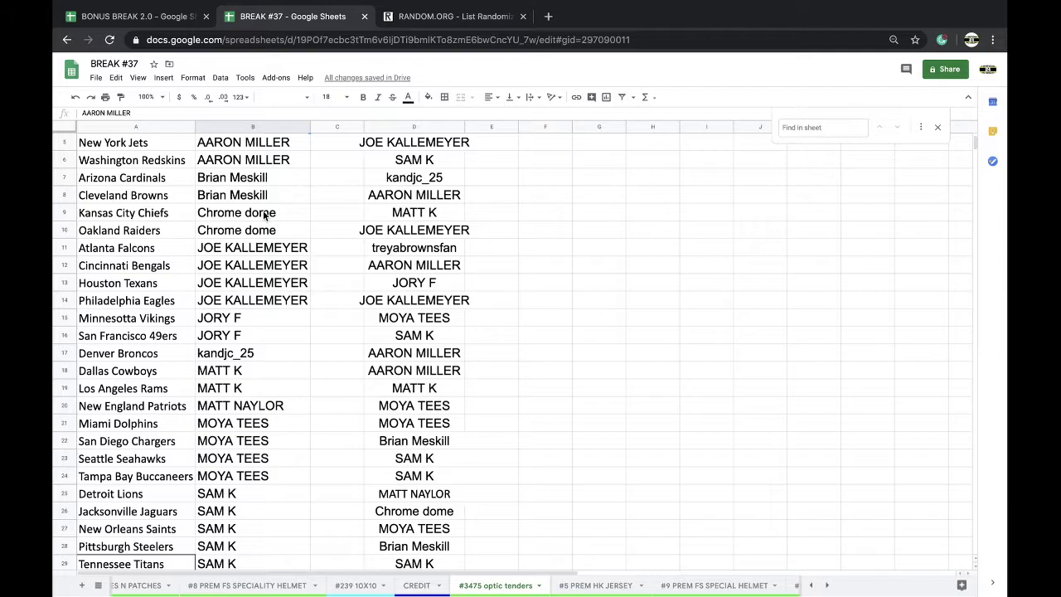
pyautogui.click(226, 316)
pyautogui.scroll(-1, 238, 298)
pyautogui.click(238, 334)
pyautogui.scroll(-3, 237, 331)
pyautogui.click(246, 304)
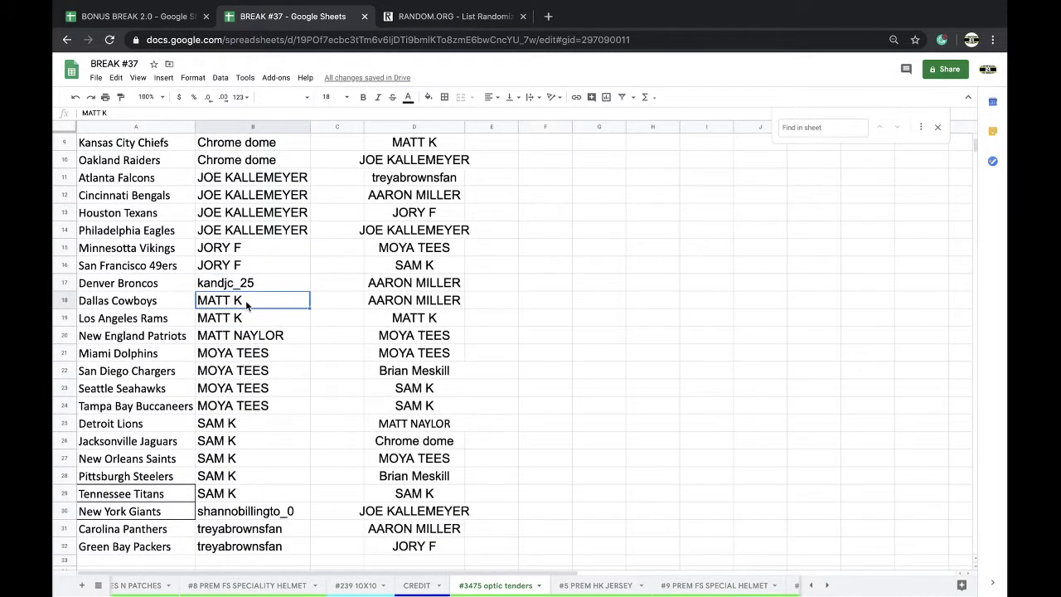
pyautogui.click(236, 336)
pyautogui.scroll(-2, 252, 298)
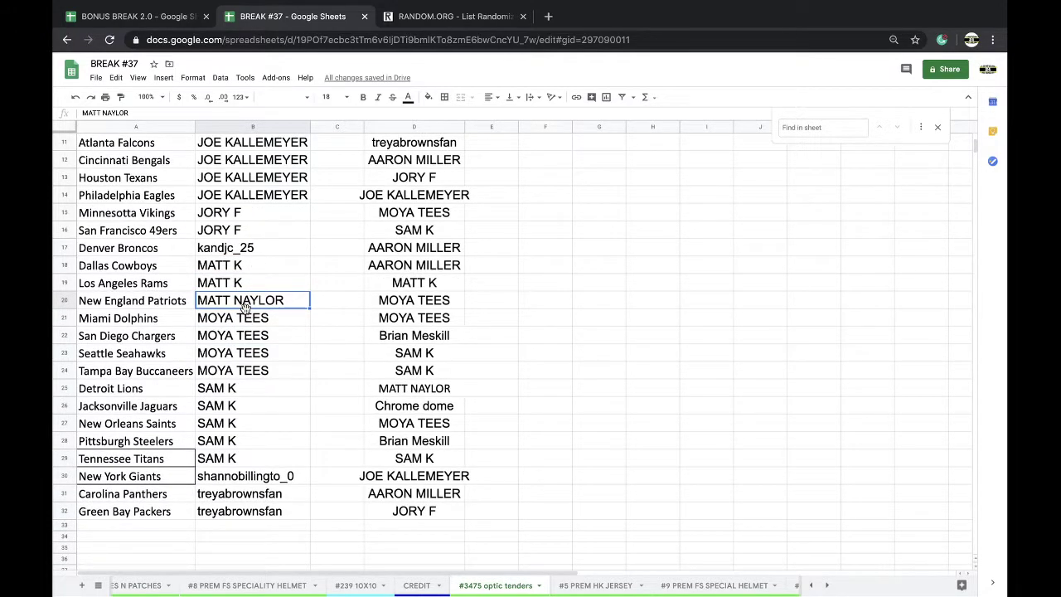
pyautogui.scroll(-2, 246, 311)
pyautogui.click(243, 356)
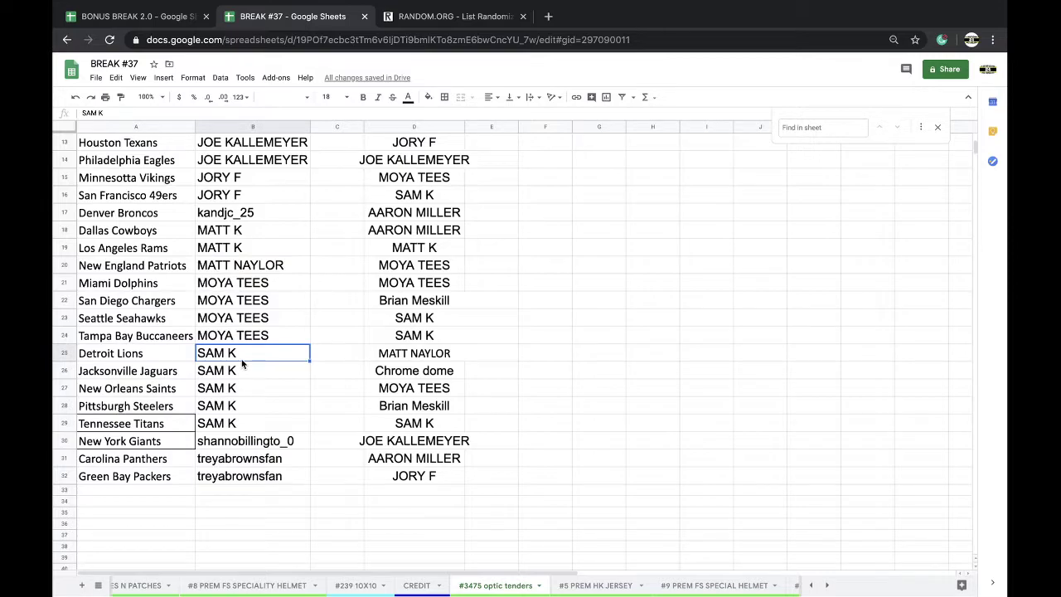
pyautogui.scroll(-1, 242, 363)
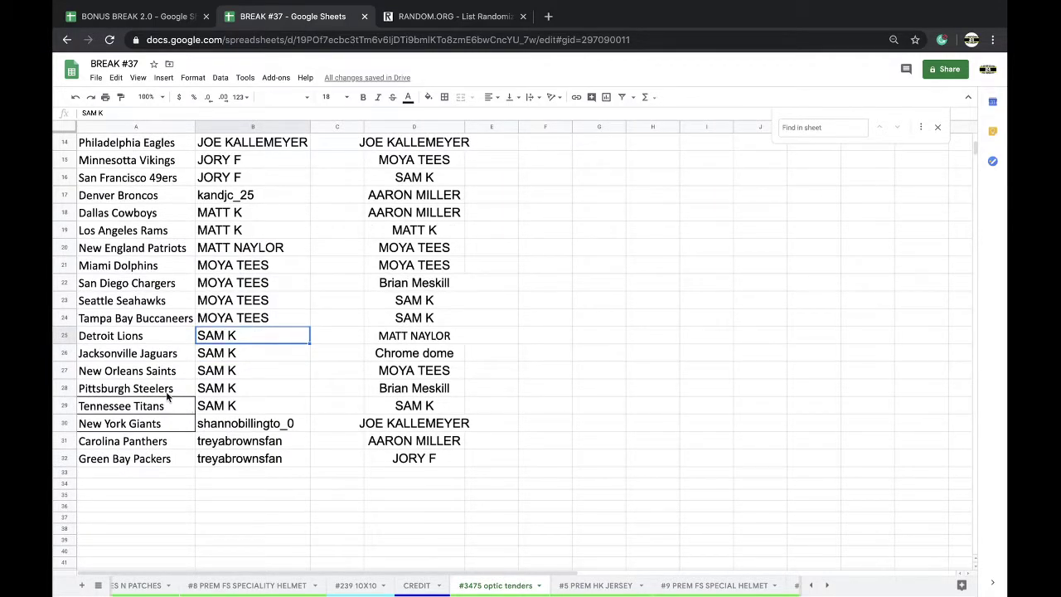
# Step: Remove the borders from the Tennessee Titans and New York Giants cells, A29:A30
pyautogui.click(151, 403)
pyautogui.moveTo(152, 403); pyautogui.dragTo(149, 423)
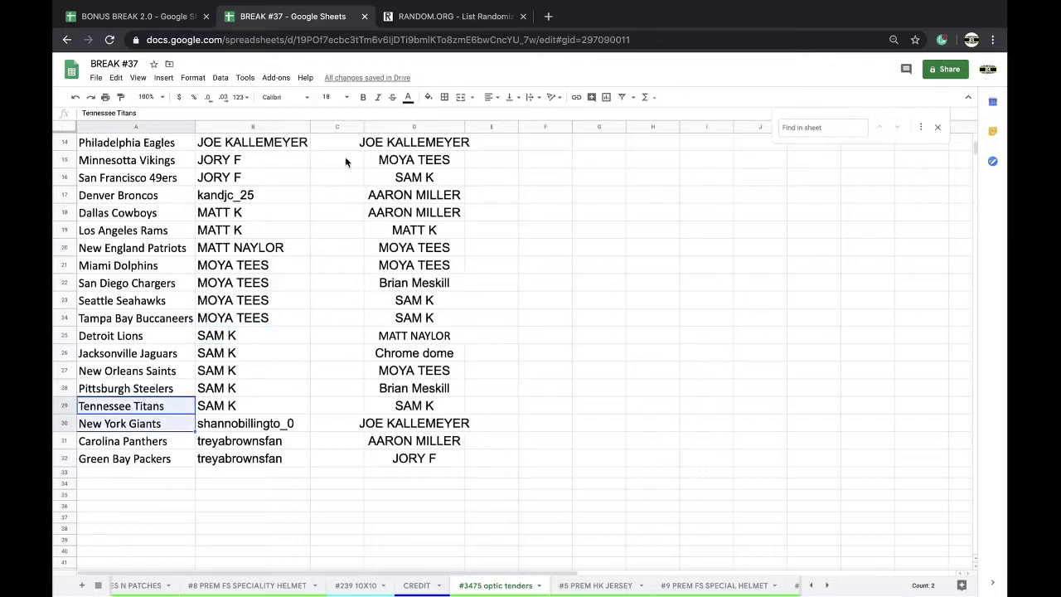
pyautogui.click(445, 98)
pyautogui.click(502, 131)
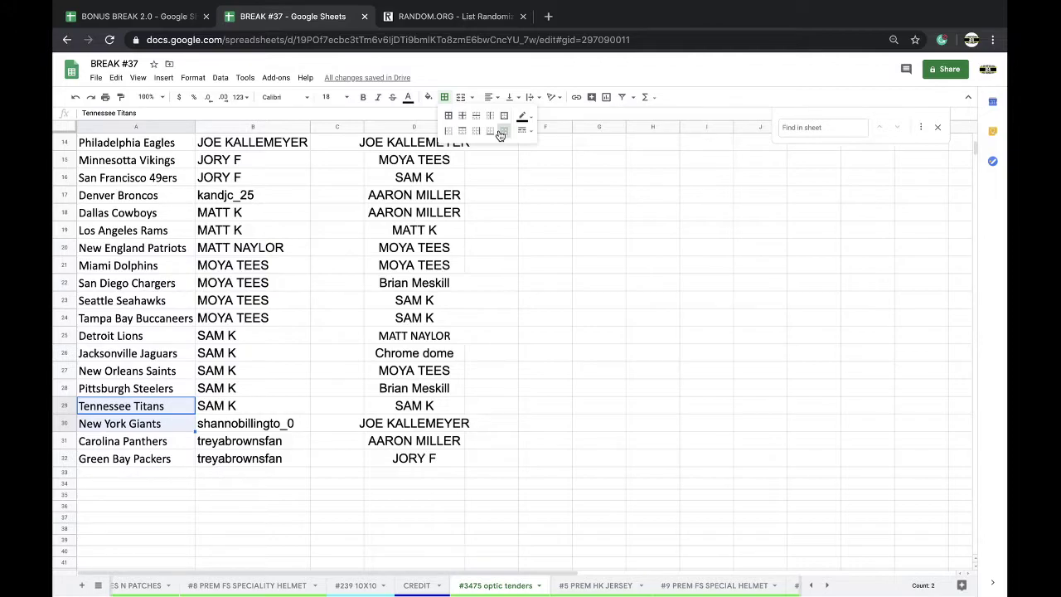
pyautogui.click(501, 132)
# Step: Sort the sheet by team name in column A, A to Z, and close the sheet search
pyautogui.scroll(5, 489, 331)
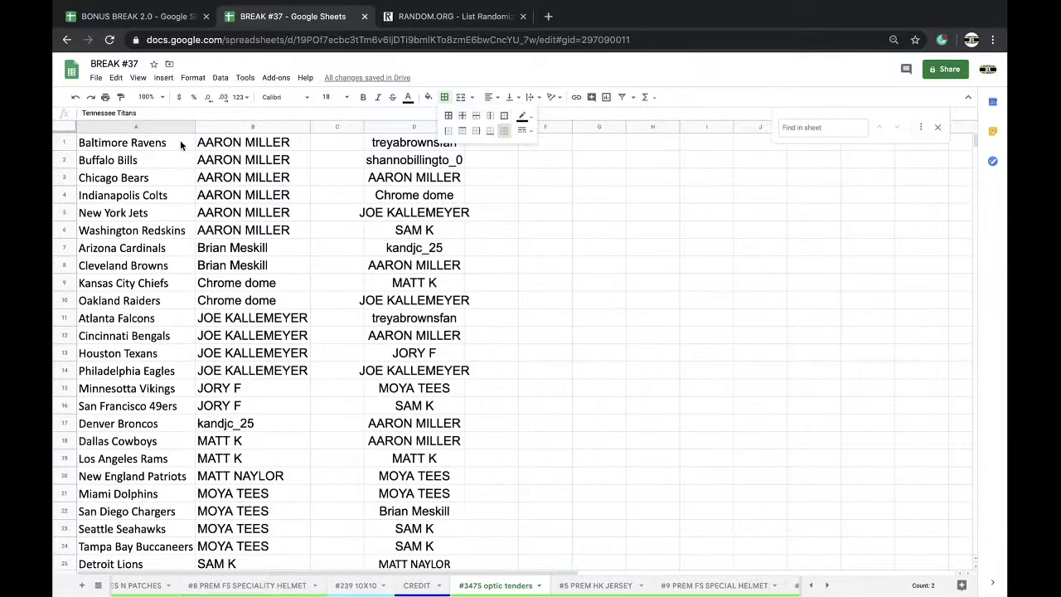
pyautogui.click(144, 124)
pyautogui.click(219, 77)
pyautogui.click(248, 93)
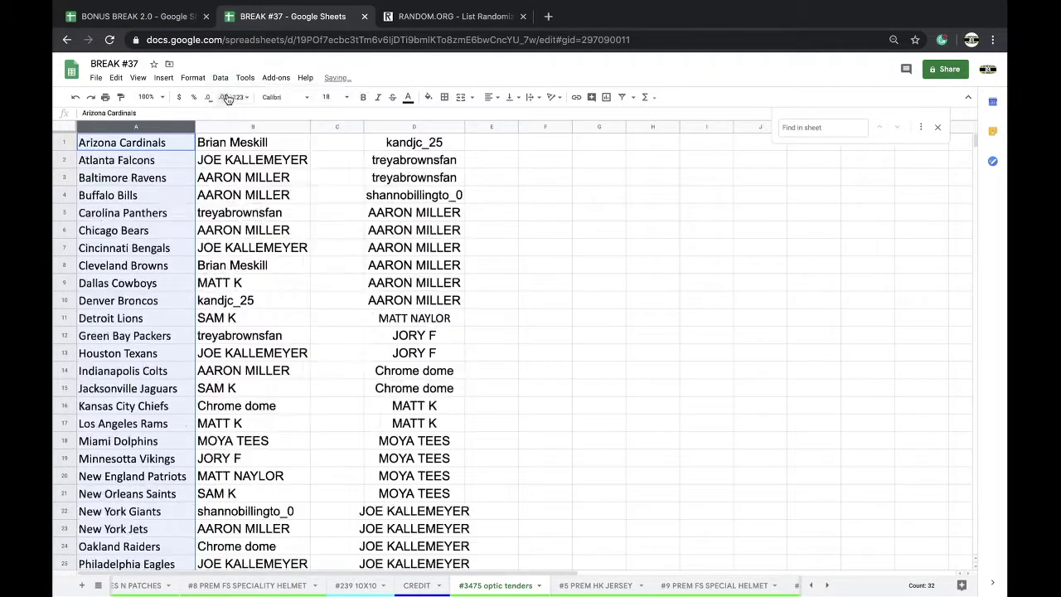
pyautogui.click(935, 130)
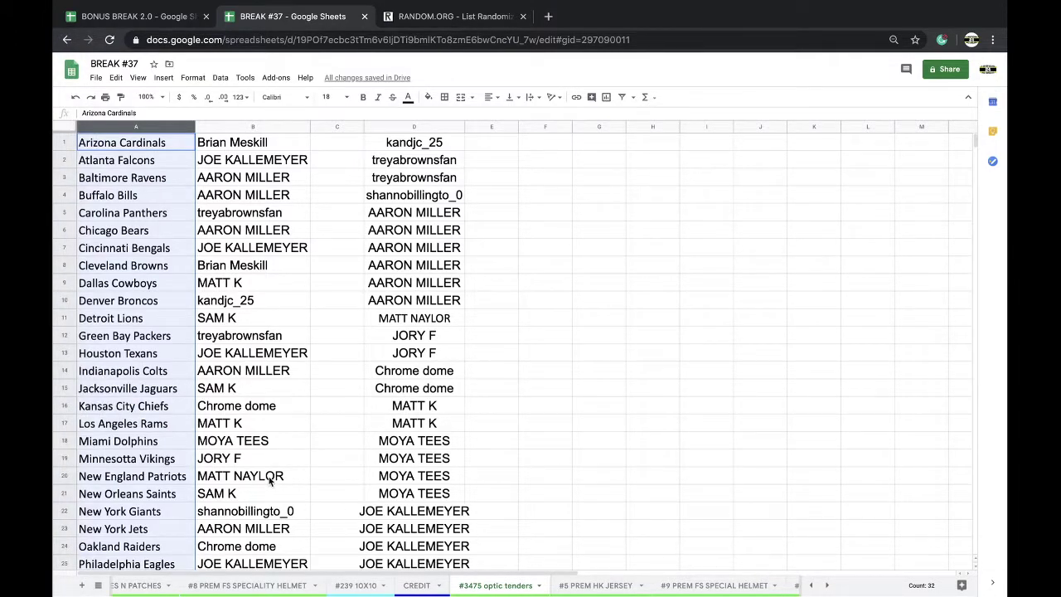
# Step: On the #584 PREM FB JERSEY sheet, enter the new participant's name in C27 and copy it to C28
pyautogui.hscroll(2, 385, 586)
pyautogui.hscroll(7, 385, 585)
pyautogui.click(491, 587)
pyautogui.click(355, 460)
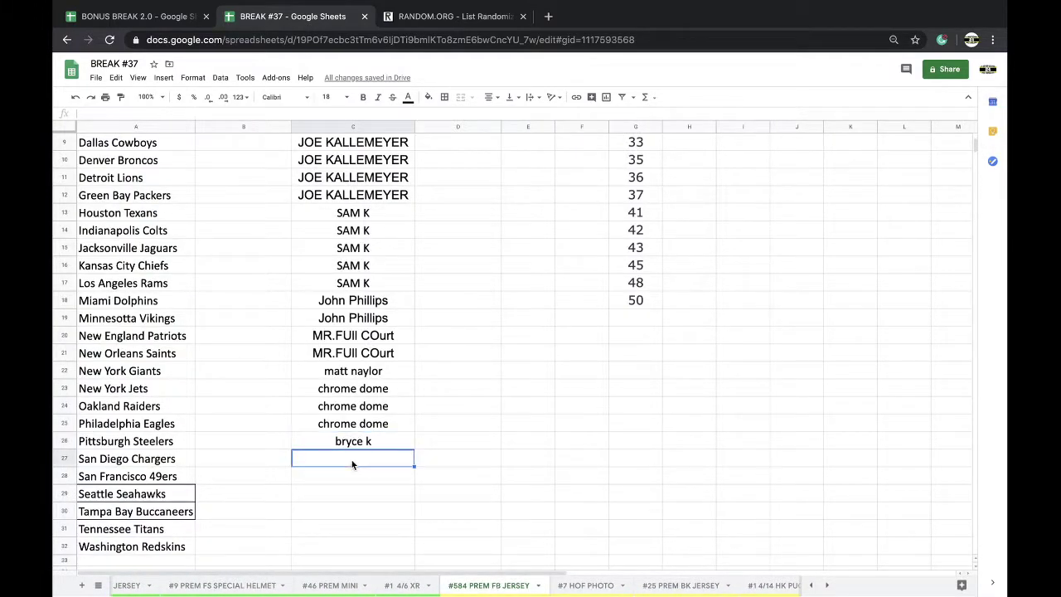
pyautogui.write('josh d')
pyautogui.press('Return')
pyautogui.click(377, 461)
pyautogui.hotkey('ctrl', 'c')
pyautogui.press('Down')
pyautogui.hotkey('ctrl', 'v')
# Step: Fill cells C27:C28 with yellow
pyautogui.moveTo(370, 461); pyautogui.dragTo(364, 476)
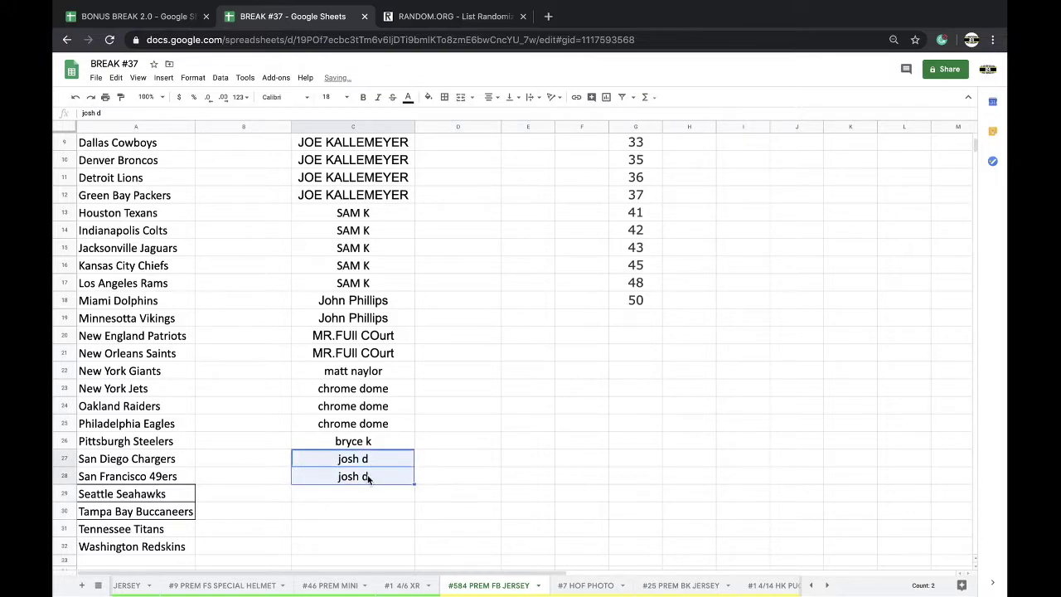
pyautogui.click(428, 97)
pyautogui.click(466, 143)
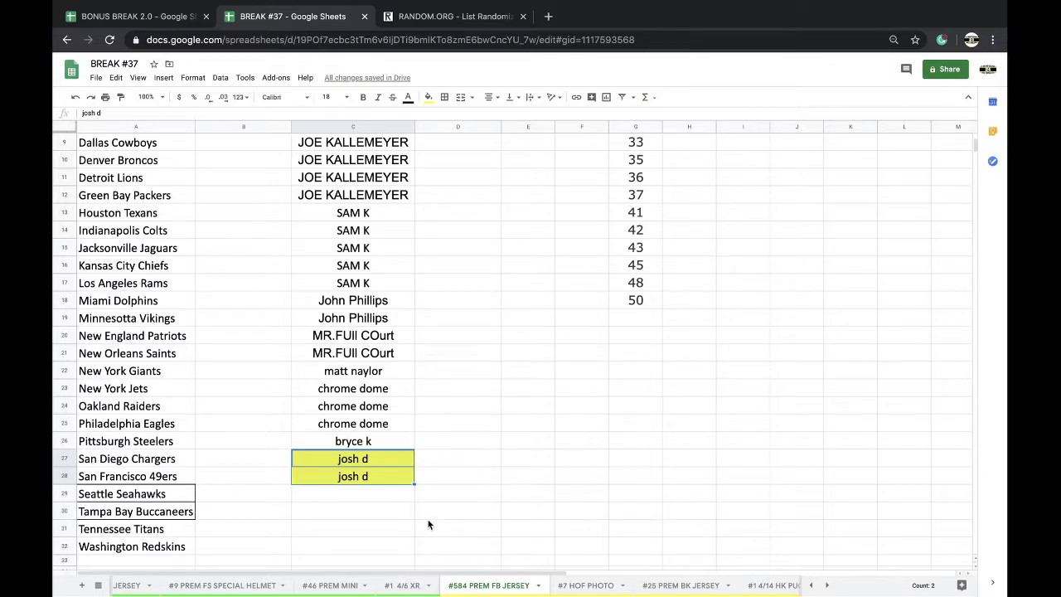
# Step: Look at the #3475 optic tenders sheet again and return to the #584 PREM FB JERSEY sheet
pyautogui.hscroll(-5, 369, 585)
pyautogui.click(369, 585)
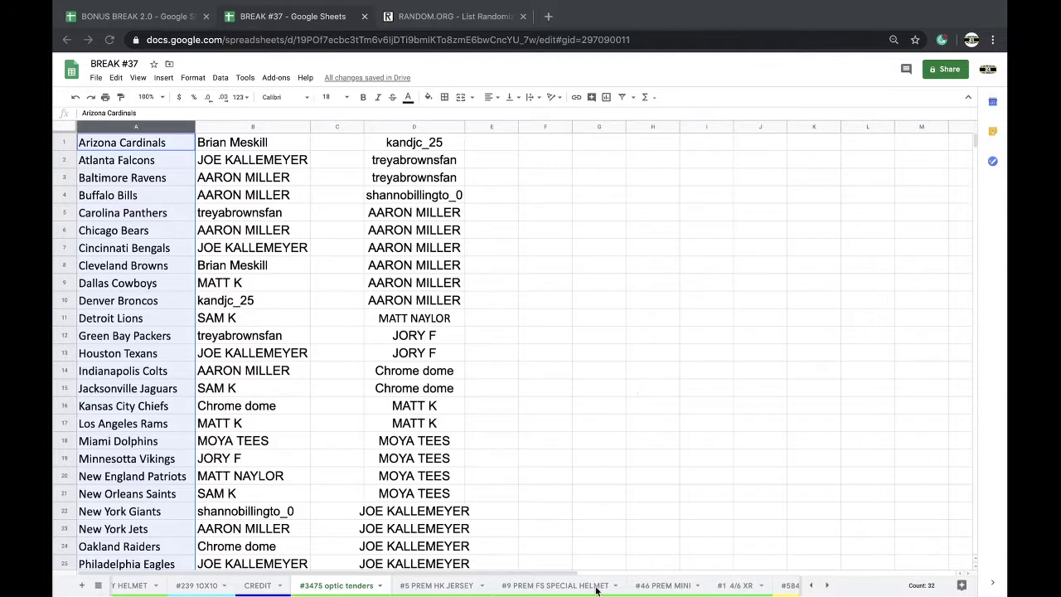
pyautogui.hscroll(3, 576, 590)
pyautogui.click(655, 585)
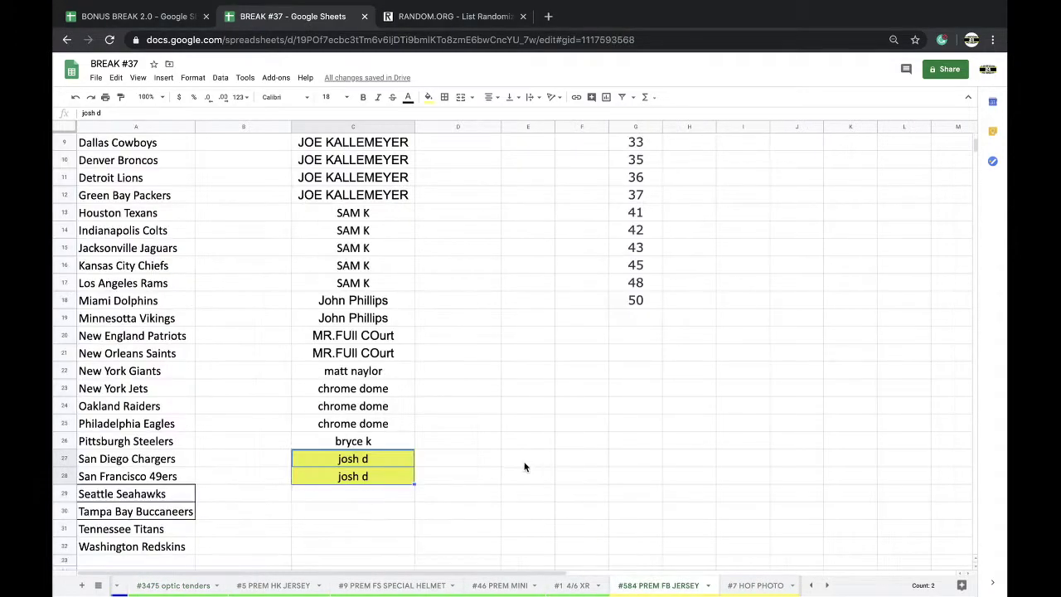
pyautogui.click(369, 493)
pyautogui.doubleClick(370, 493)
pyautogui.write('josh d')
pyautogui.press('BackSpace')
pyautogui.press('BackSpace')
pyautogui.press('BackSpace')
pyautogui.press('BackSpace')
pyautogui.press('BackSpace')
pyautogui.press('BackSpace')
# Step: Reset the fill color of cells C27:C28 to none
pyautogui.moveTo(353, 461); pyautogui.dragTo(353, 474)
pyautogui.click(427, 98)
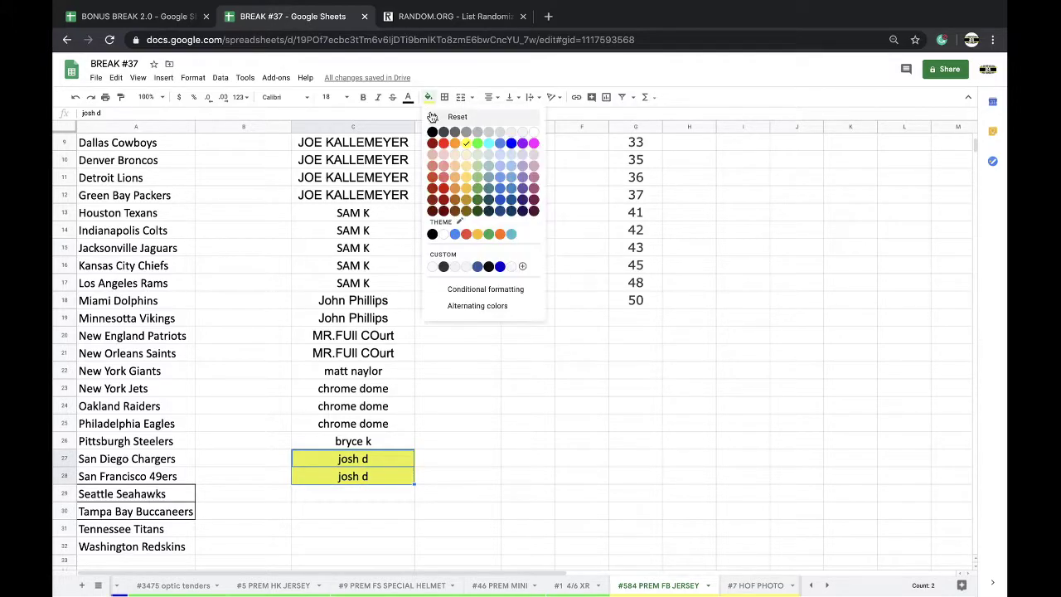
pyautogui.click(480, 117)
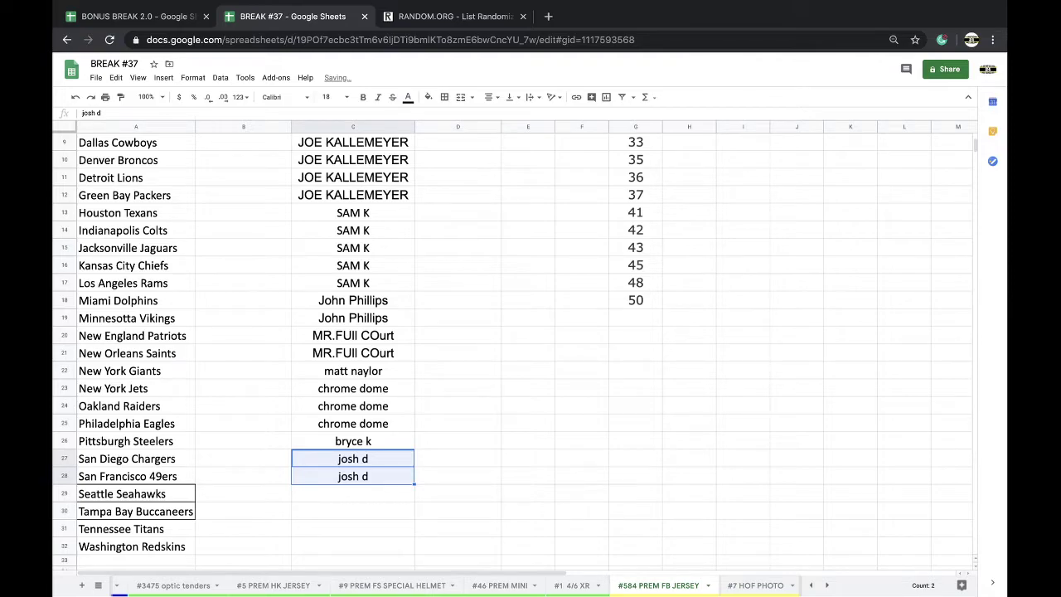